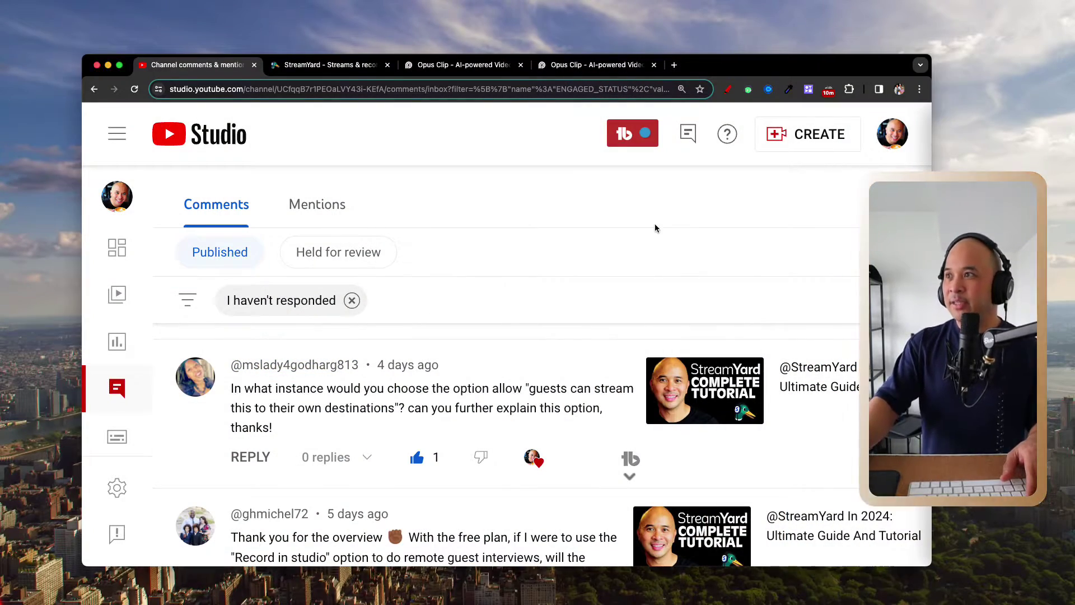
# - Mark up the YouTube Studio comment in red, underlining the tutorial thumbnail and the quoted guest-destinations option name
pyautogui.click(729, 91)
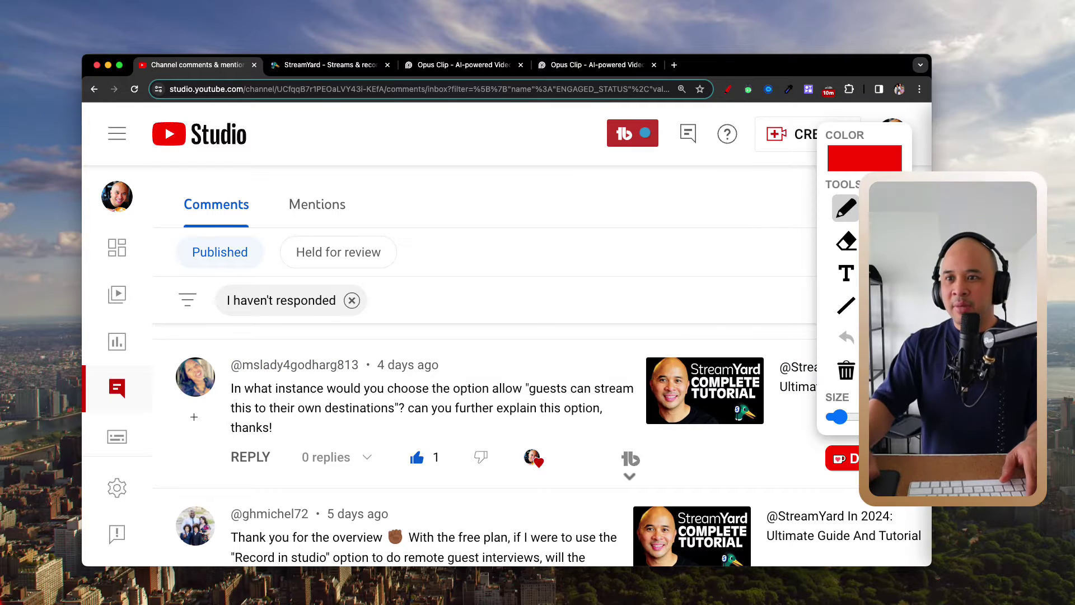
pyautogui.moveTo(169, 349)
pyautogui.mouseDown()
pyautogui.moveTo(170, 441)
pyautogui.moveTo(623, 438)
pyautogui.moveTo(636, 419)
pyautogui.moveTo(629, 365)
pyautogui.moveTo(546, 348)
pyautogui.moveTo(168, 349)
pyautogui.mouseUp()
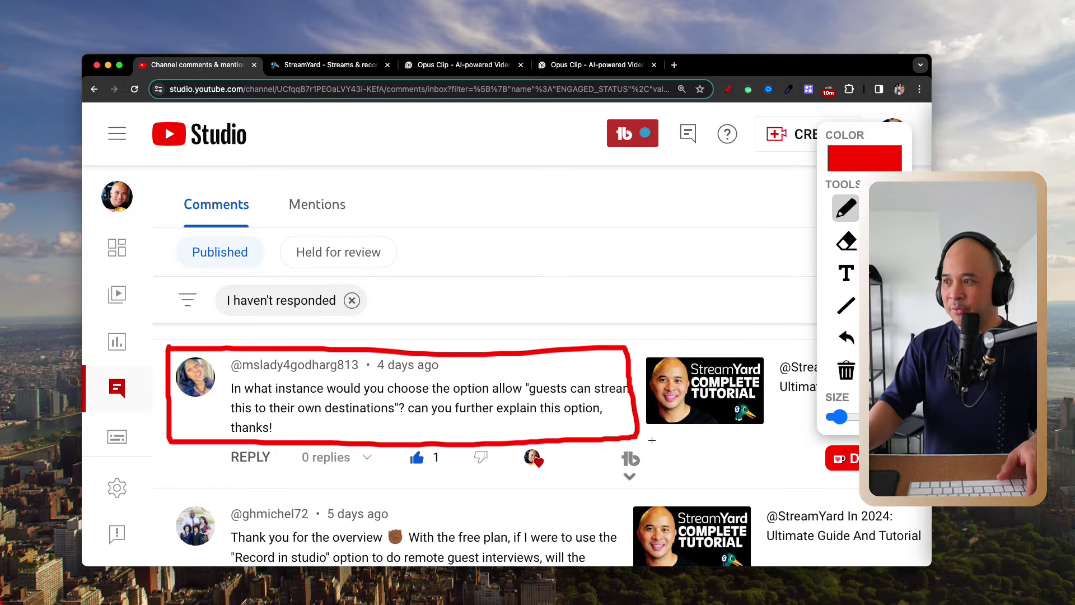
pyautogui.moveTo(648, 439); pyautogui.dragTo(768, 437)
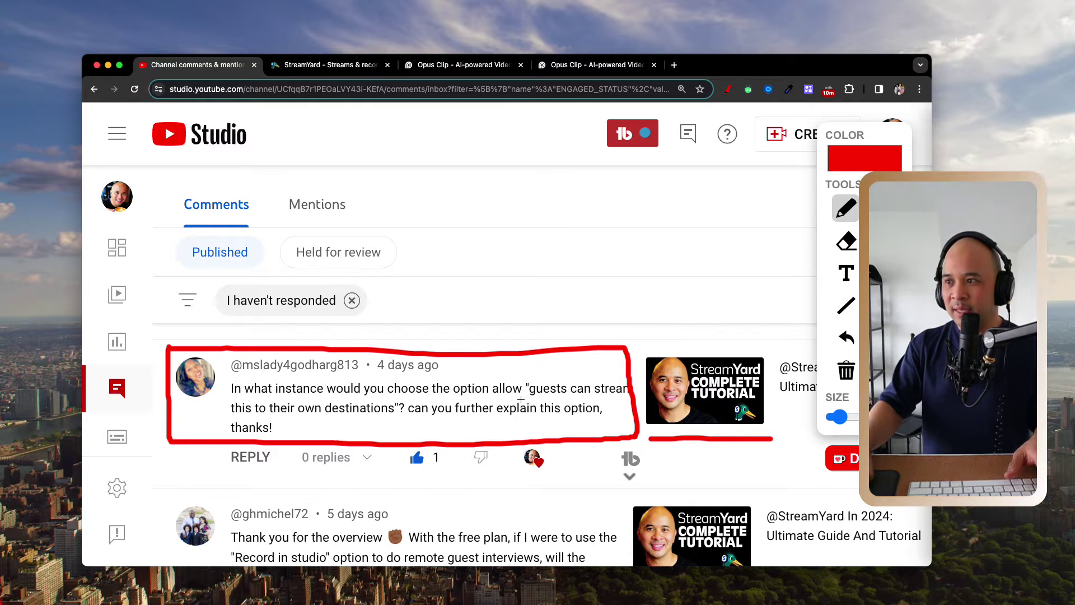
pyautogui.moveTo(518, 400); pyautogui.dragTo(626, 398)
pyautogui.moveTo(223, 415); pyautogui.dragTo(403, 416)
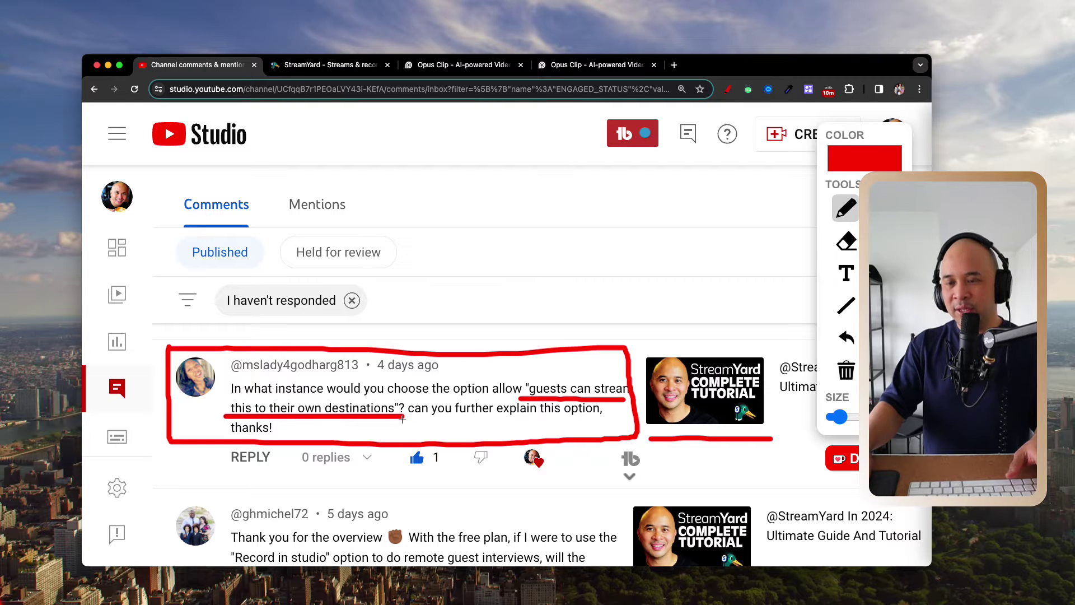
# - Switch between YouTube Studio and StreamYard, ending on the StreamYard streams list
pyautogui.click(331, 66)
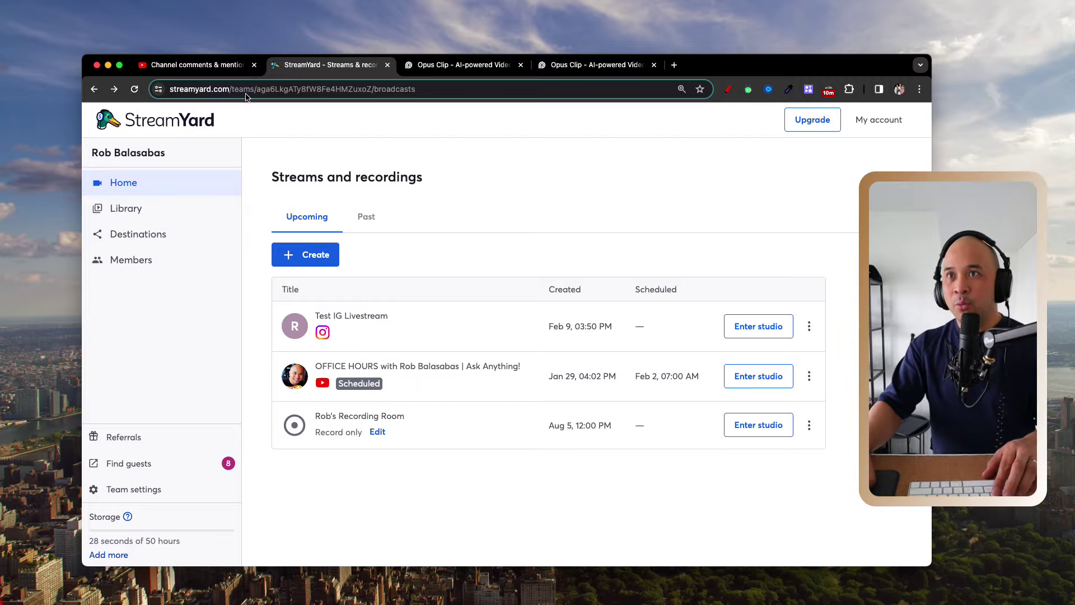
pyautogui.click(217, 68)
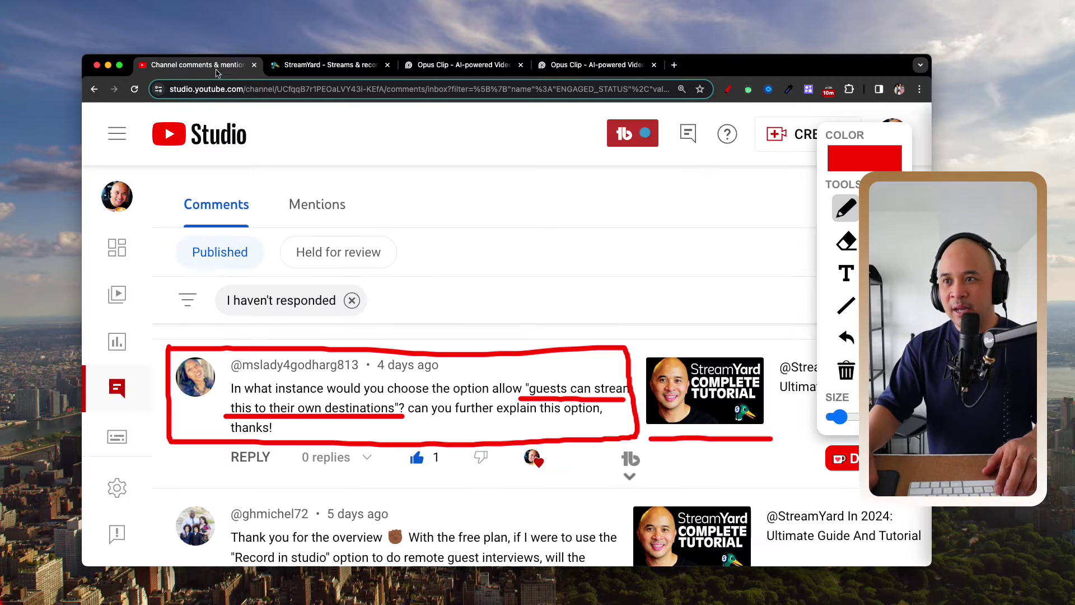
pyautogui.click(334, 68)
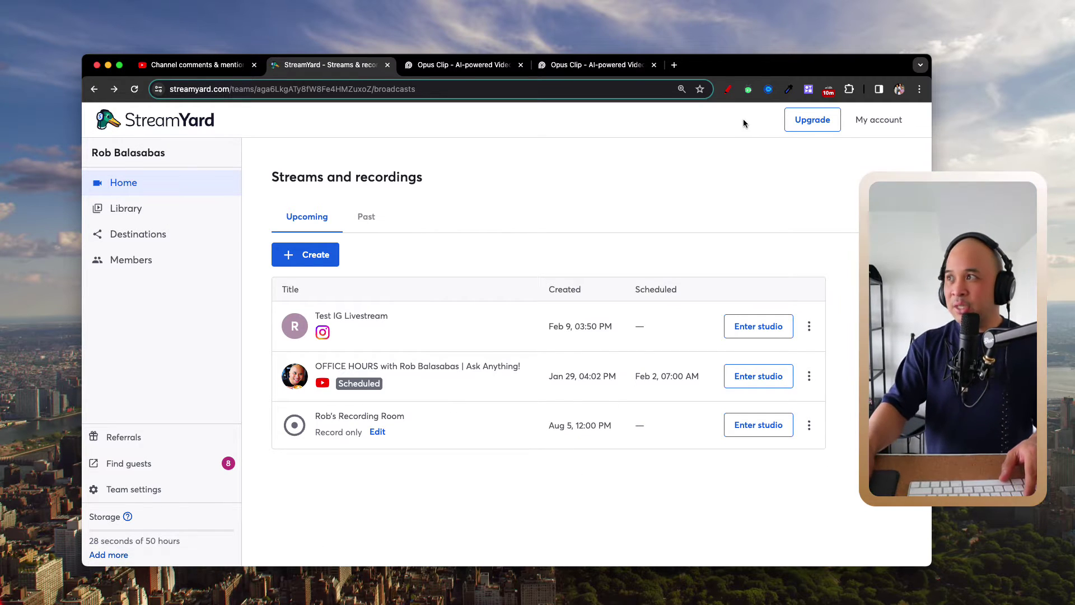
# - Box the Recording Room row and circle its Enter studio button in red, then clear the marks
pyautogui.click(729, 92)
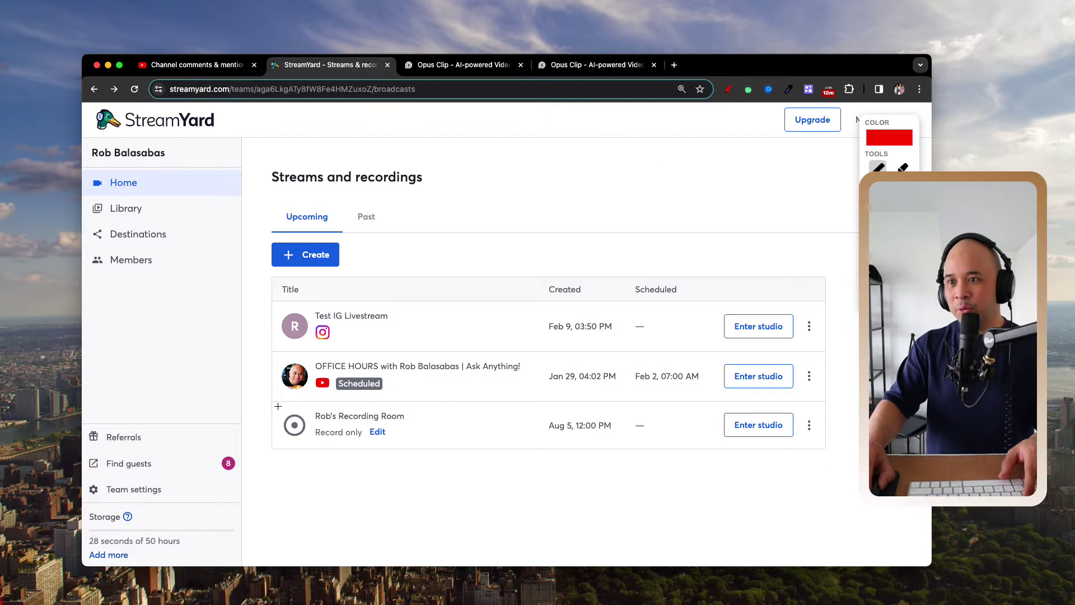
pyautogui.moveTo(277, 406)
pyautogui.mouseDown()
pyautogui.moveTo(363, 404)
pyautogui.moveTo(415, 435)
pyautogui.moveTo(271, 454)
pyautogui.mouseUp()
pyautogui.moveTo(797, 409)
pyautogui.mouseDown()
pyautogui.moveTo(698, 451)
pyautogui.moveTo(745, 392)
pyautogui.moveTo(707, 399)
pyautogui.mouseUp()
pyautogui.press('Escape')
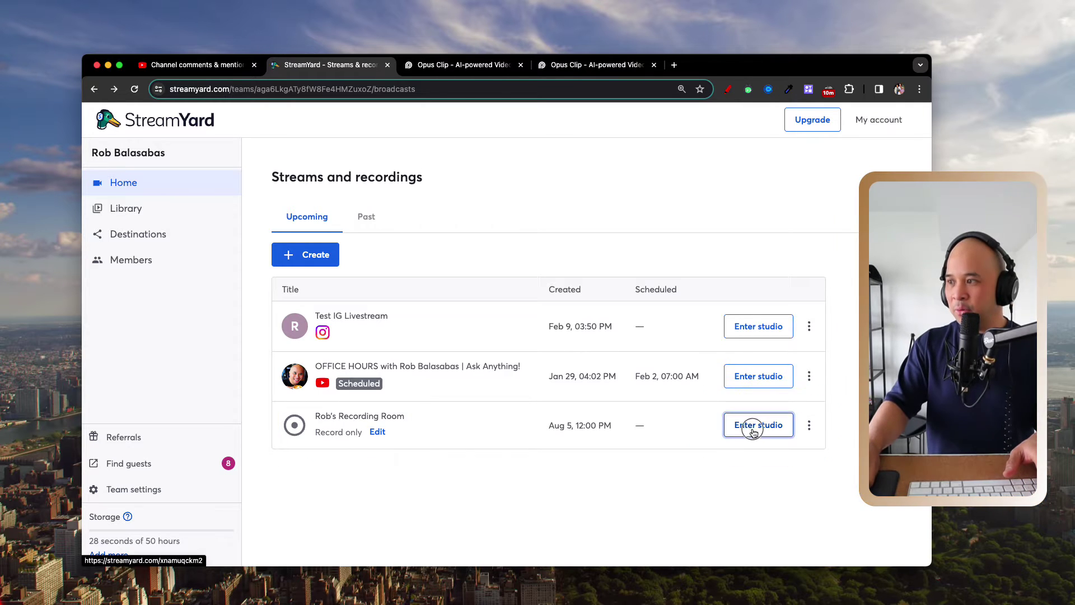
# - Enter the recording room studio with the microphone muted and the camera turned off
pyautogui.click(753, 426)
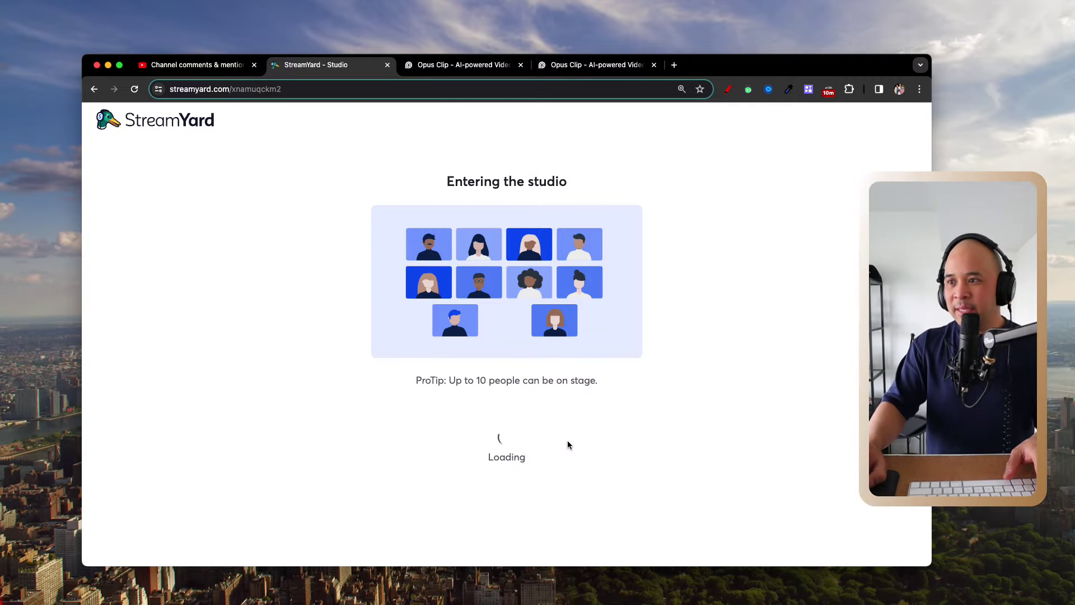
pyautogui.click(459, 359)
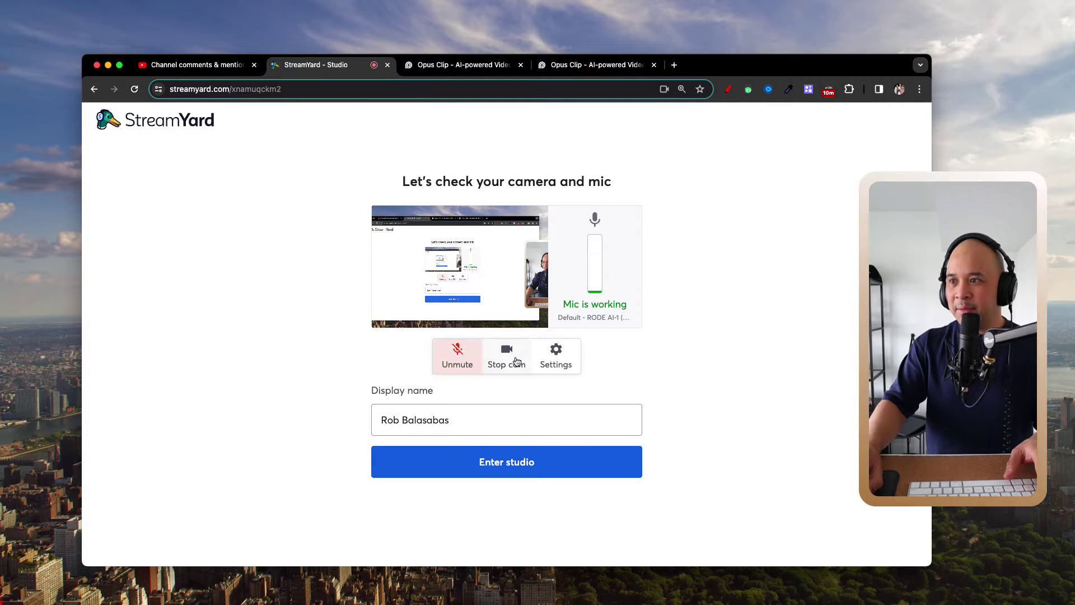
pyautogui.click(506, 357)
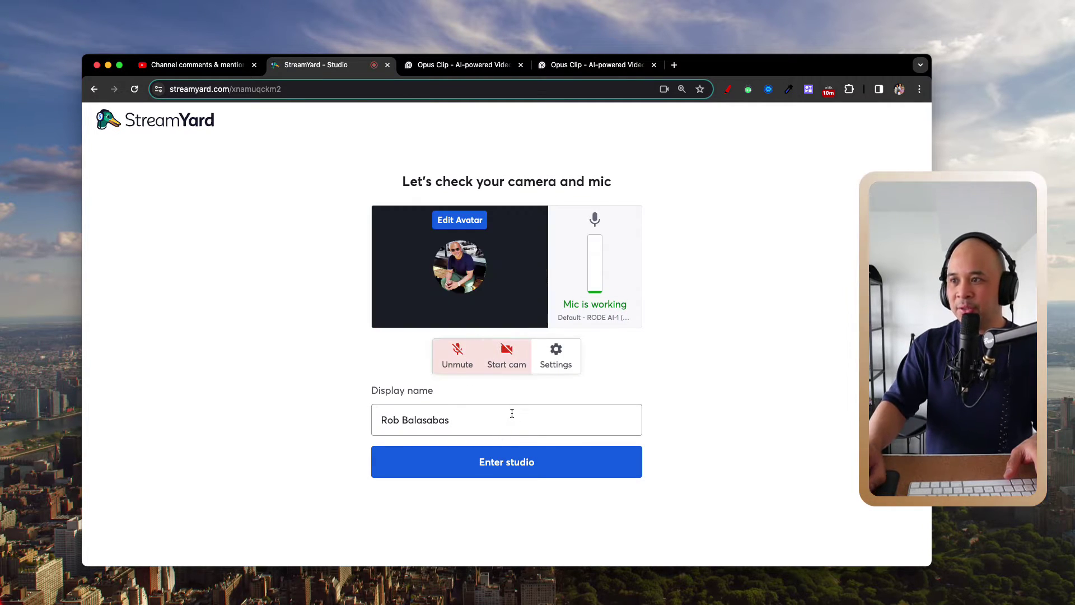
# - Circle the studio settings button with a red arrow pointing to it, then open Settings
pyautogui.click(728, 90)
pyautogui.moveTo(574, 329)
pyautogui.mouseDown()
pyautogui.moveTo(518, 360)
pyautogui.moveTo(613, 350)
pyautogui.moveTo(539, 331)
pyautogui.mouseUp()
pyautogui.moveTo(724, 254)
pyautogui.mouseDown()
pyautogui.moveTo(703, 324)
pyautogui.moveTo(622, 372)
pyautogui.mouseUp()
pyautogui.moveTo(650, 343)
pyautogui.mouseDown()
pyautogui.moveTo(622, 371)
pyautogui.moveTo(680, 388)
pyautogui.mouseUp()
pyautogui.press('Escape')
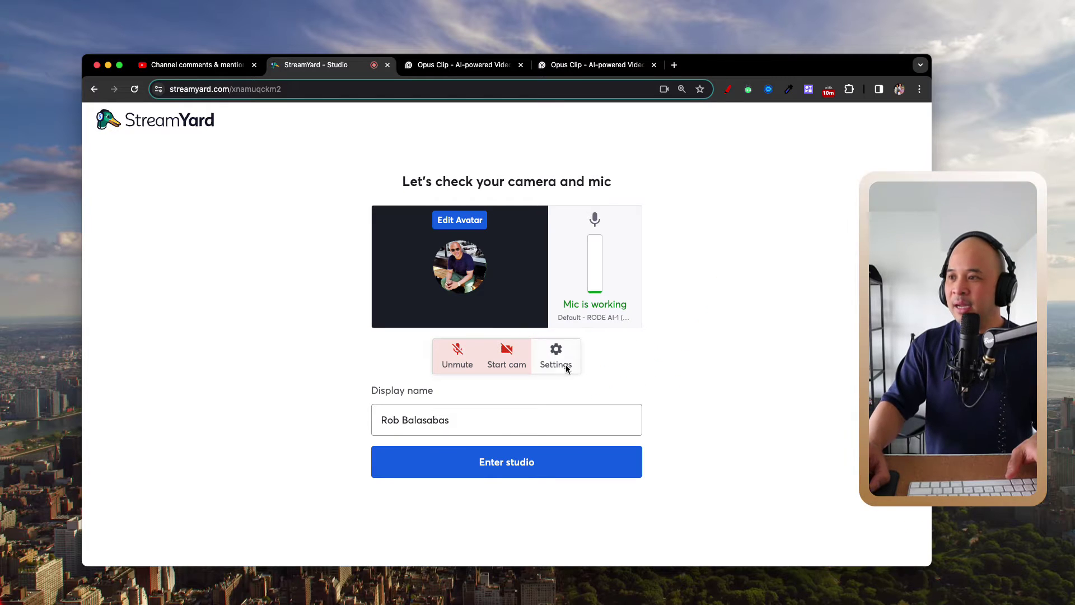
pyautogui.click(556, 363)
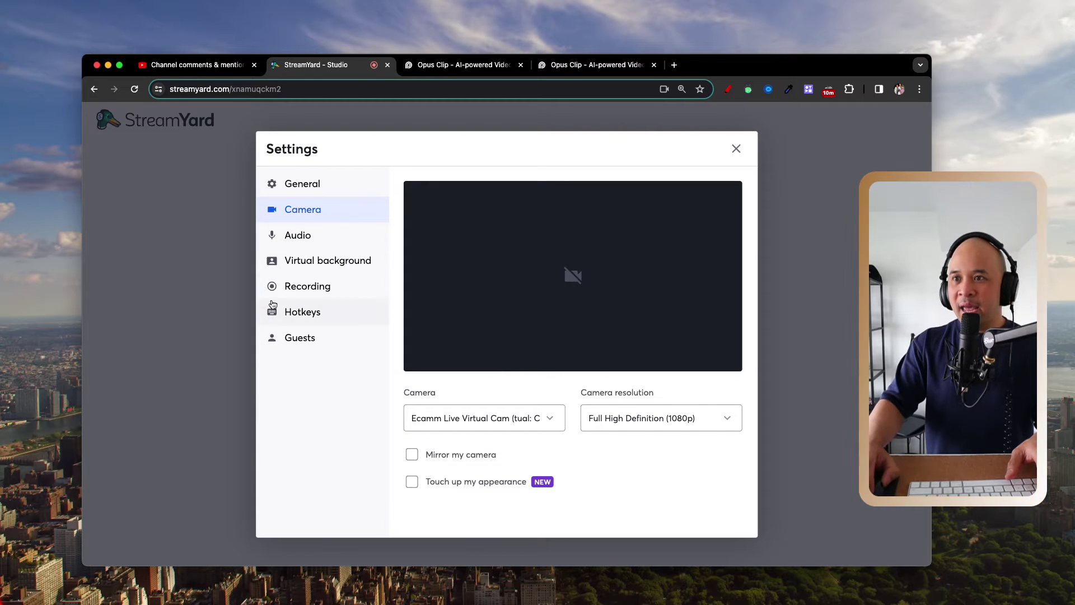
# - Circle the Guests section with a red arrow, then show the Guests settings
pyautogui.click(728, 90)
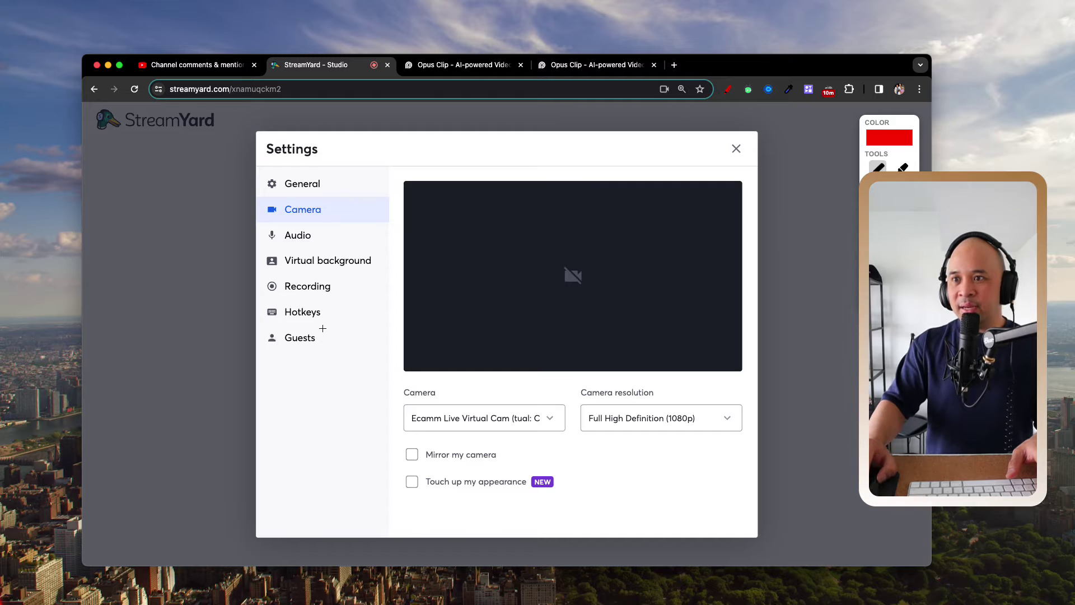
pyautogui.moveTo(334, 320)
pyautogui.mouseDown()
pyautogui.moveTo(291, 324)
pyautogui.moveTo(331, 359)
pyautogui.moveTo(360, 323)
pyautogui.mouseUp()
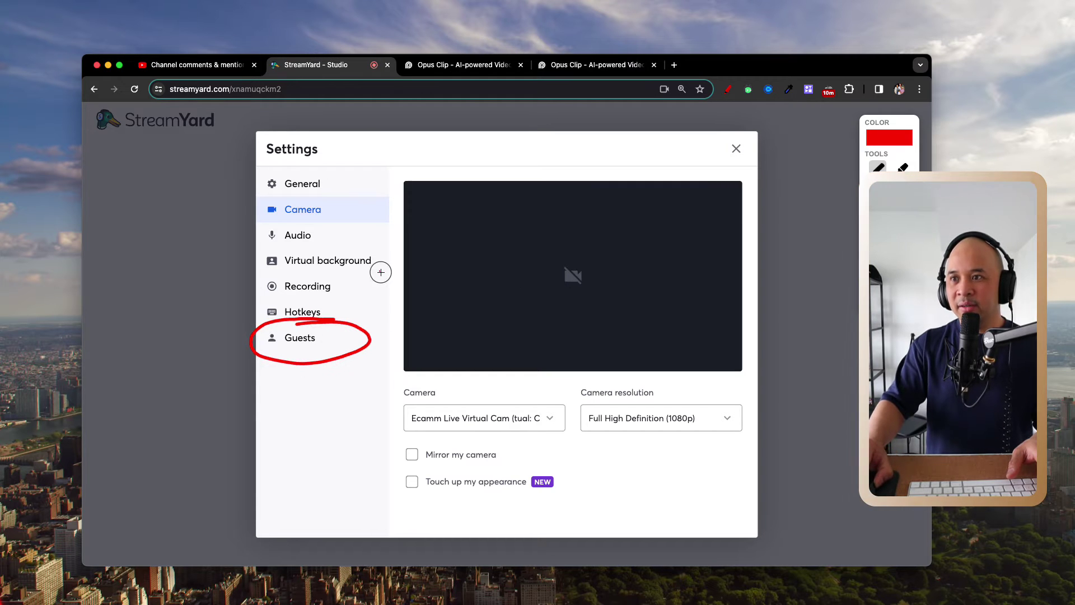
pyautogui.moveTo(381, 272)
pyautogui.mouseDown()
pyautogui.moveTo(363, 305)
pyautogui.moveTo(381, 313)
pyautogui.mouseUp()
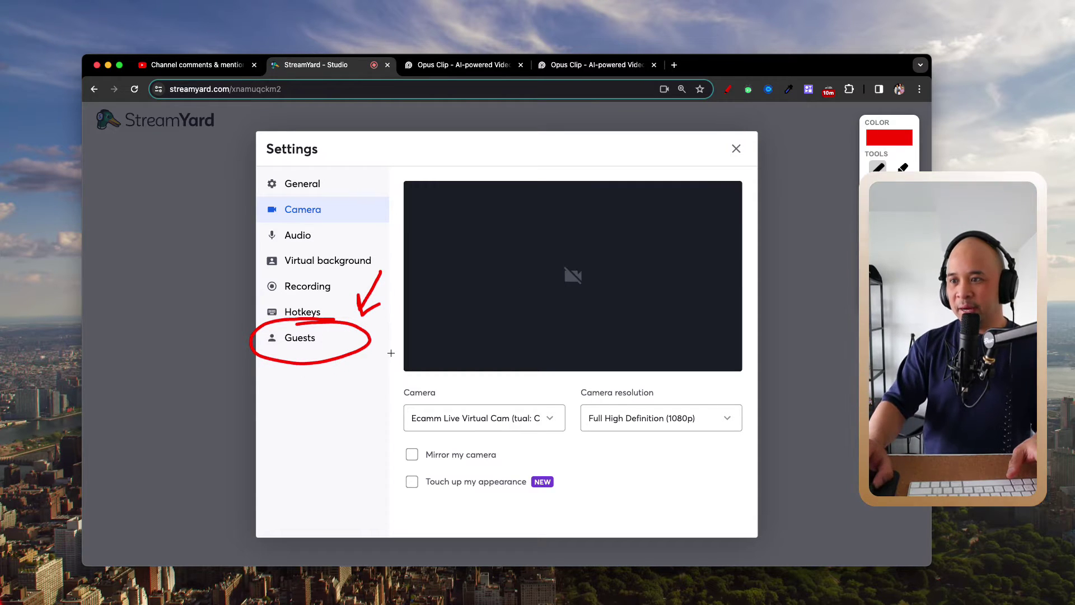
pyautogui.press('Escape')
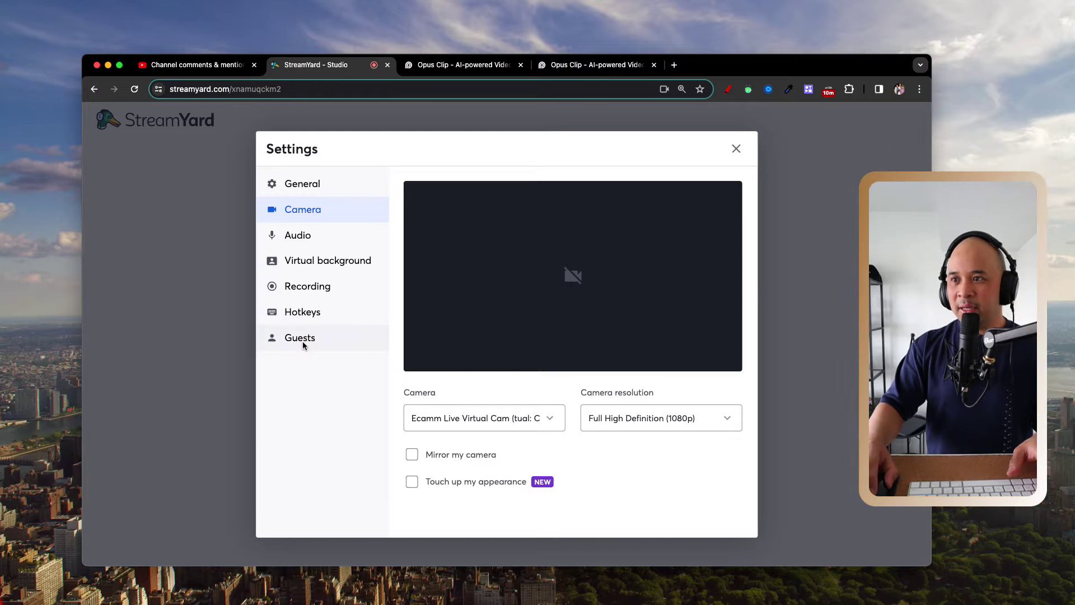
pyautogui.click(304, 347)
# - Mark the 'Guests can stream this to their own destinations' option in red and show its help note
pyautogui.scroll(5, 535, 256)
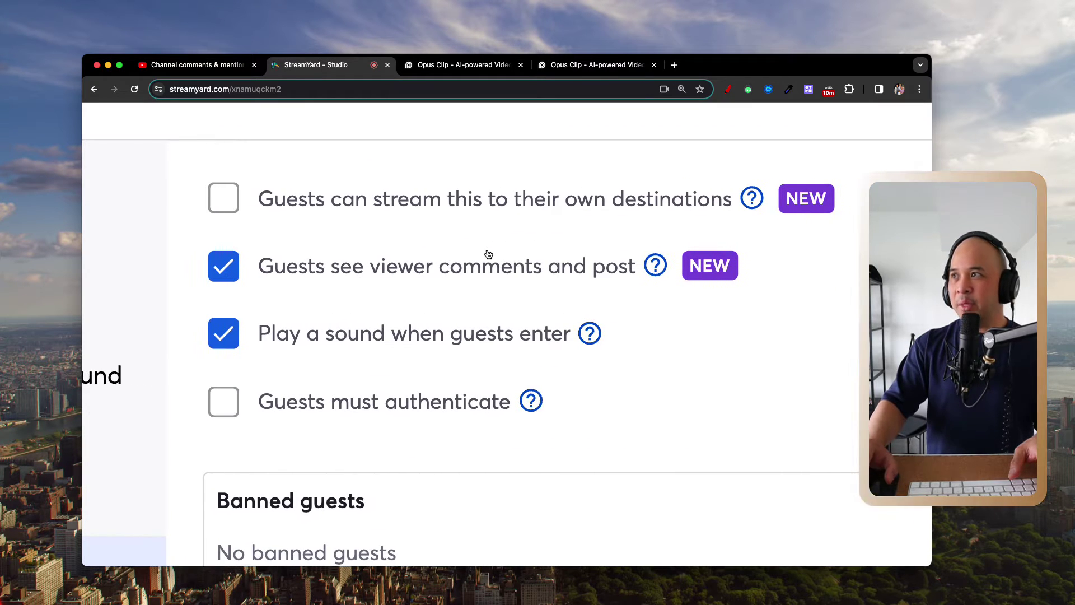
pyautogui.moveTo(812, 152)
pyautogui.mouseDown()
pyautogui.moveTo(192, 163)
pyautogui.moveTo(422, 232)
pyautogui.moveTo(818, 212)
pyautogui.moveTo(773, 147)
pyautogui.mouseUp()
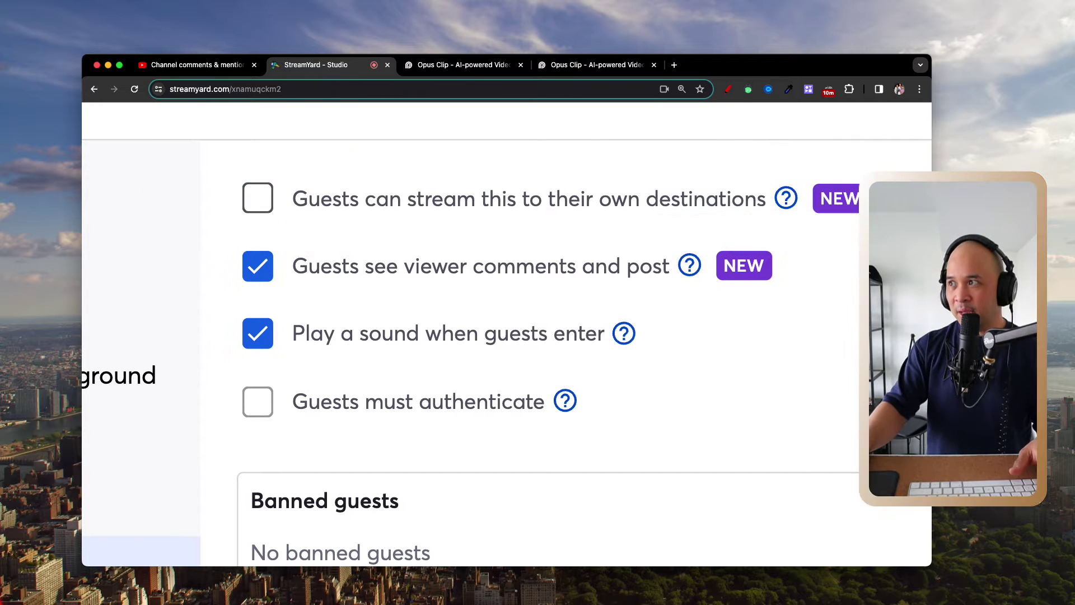
pyautogui.moveTo(784, 210)
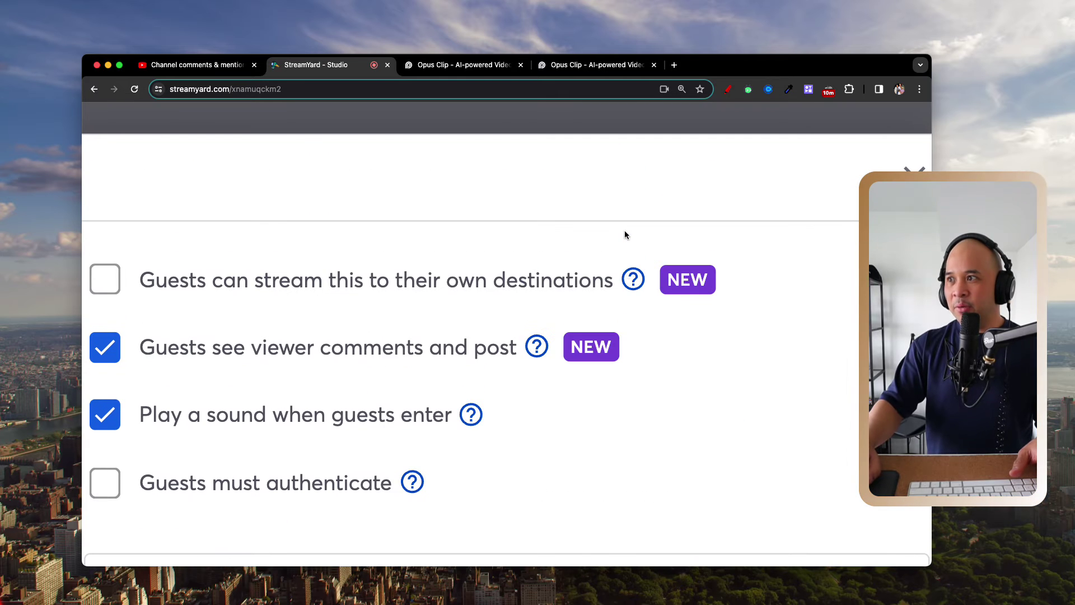
pyautogui.moveTo(633, 280)
pyautogui.hscroll(3, 633, 280)
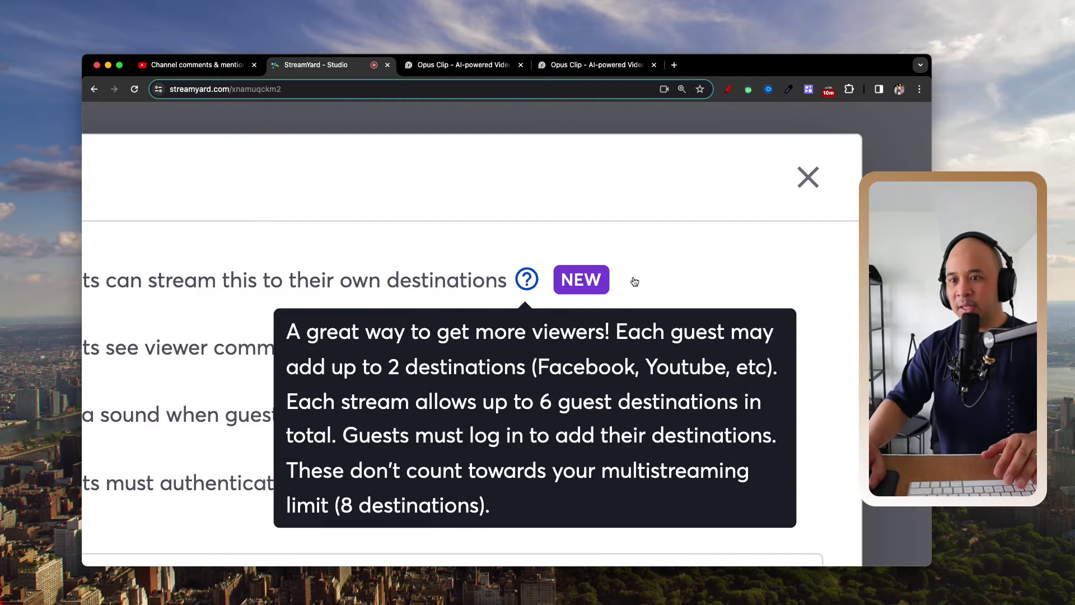
pyautogui.moveTo(518, 285)
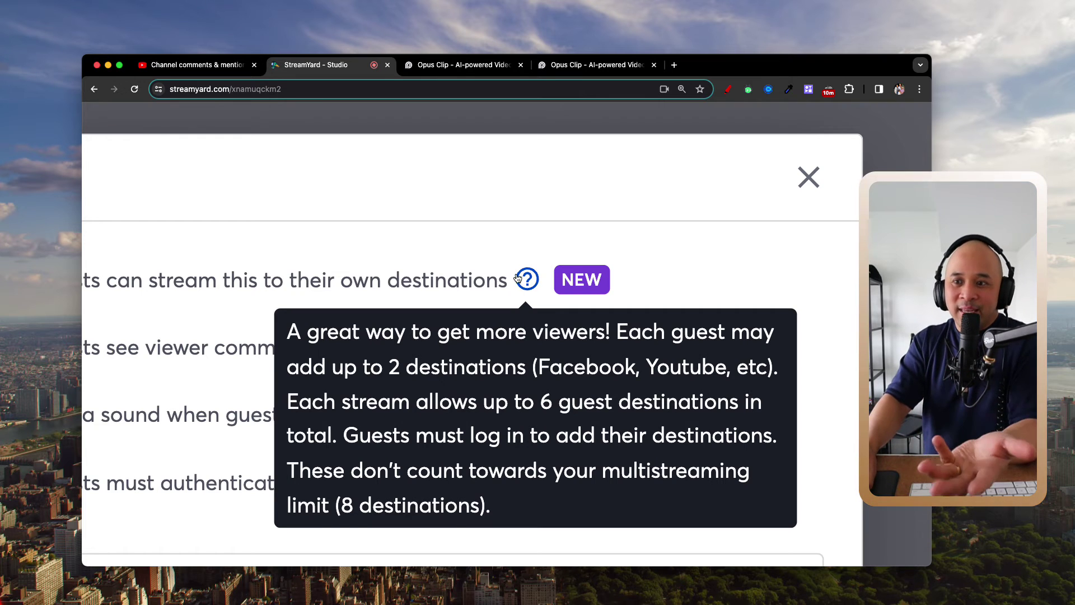
# - Reread the annotated YouTube Studio comment, then return to the StreamYard studio Guests settings
pyautogui.click(203, 69)
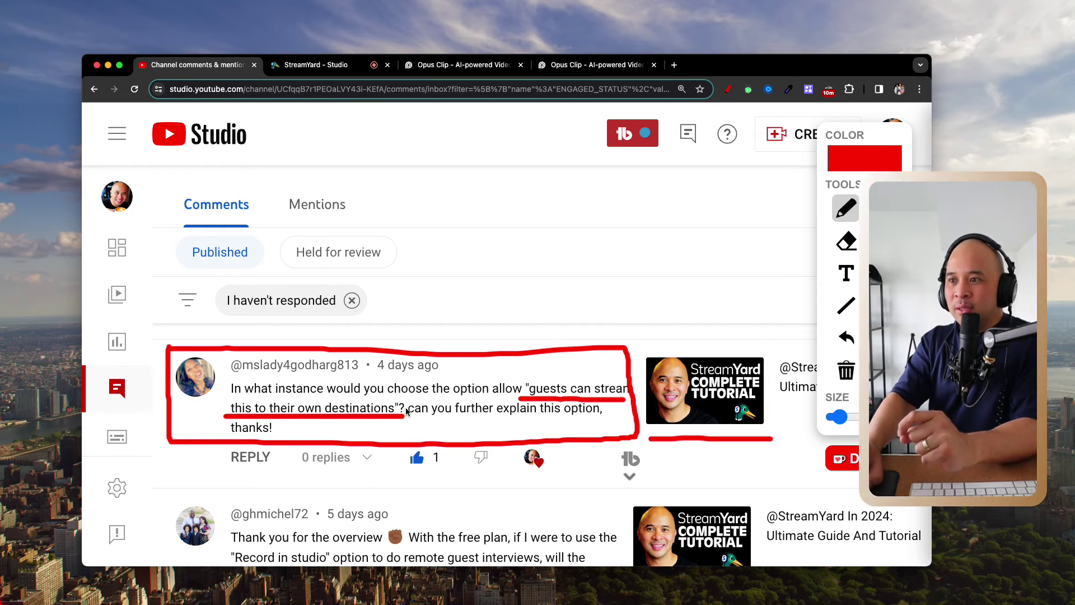
pyautogui.click(317, 66)
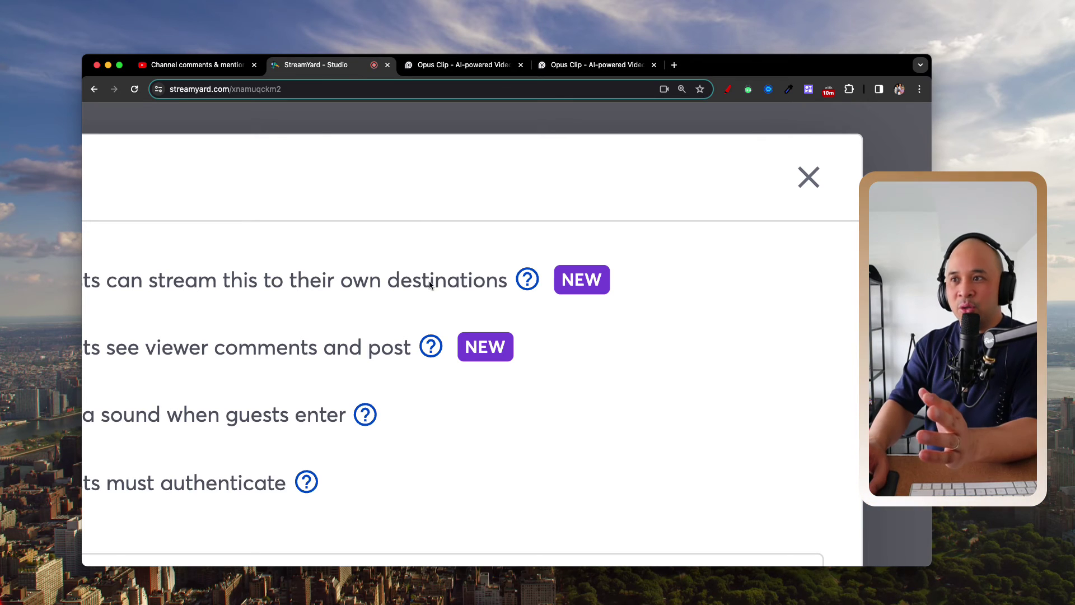
# - Reset the settings page zoom to normal and circle the guest-destinations option in red
pyautogui.press('super+0')
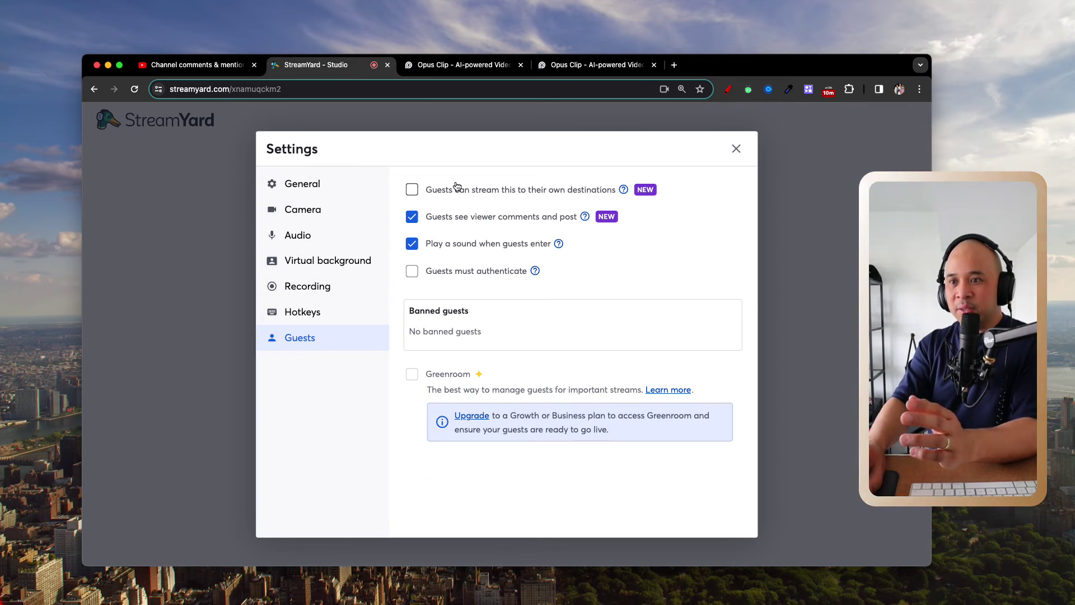
pyautogui.click(729, 91)
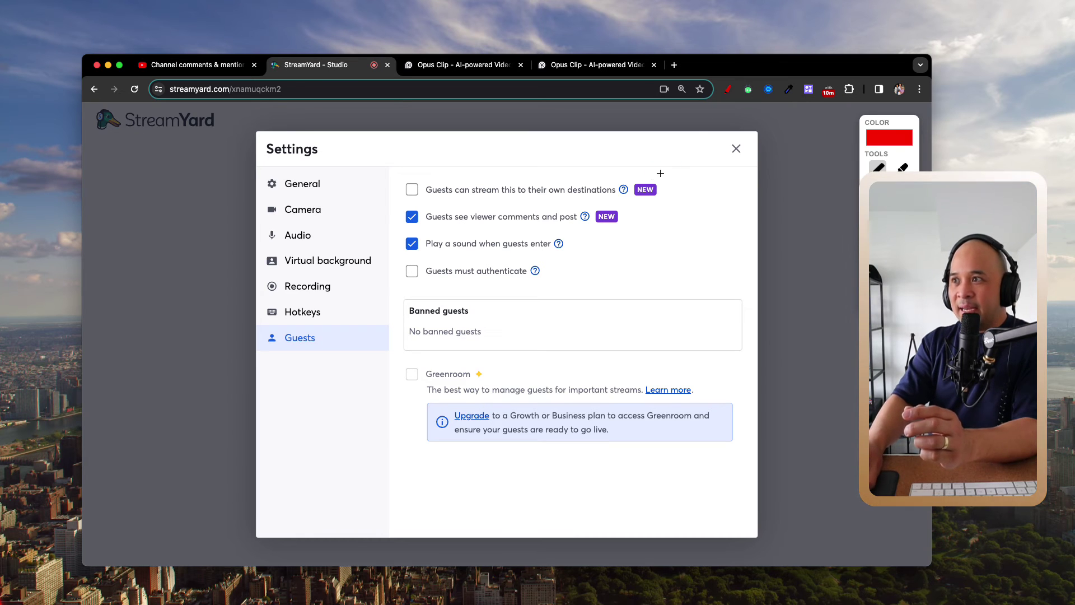
pyautogui.moveTo(661, 170)
pyautogui.mouseDown()
pyautogui.moveTo(377, 173)
pyautogui.moveTo(488, 209)
pyautogui.moveTo(696, 192)
pyautogui.moveTo(653, 172)
pyautogui.mouseUp()
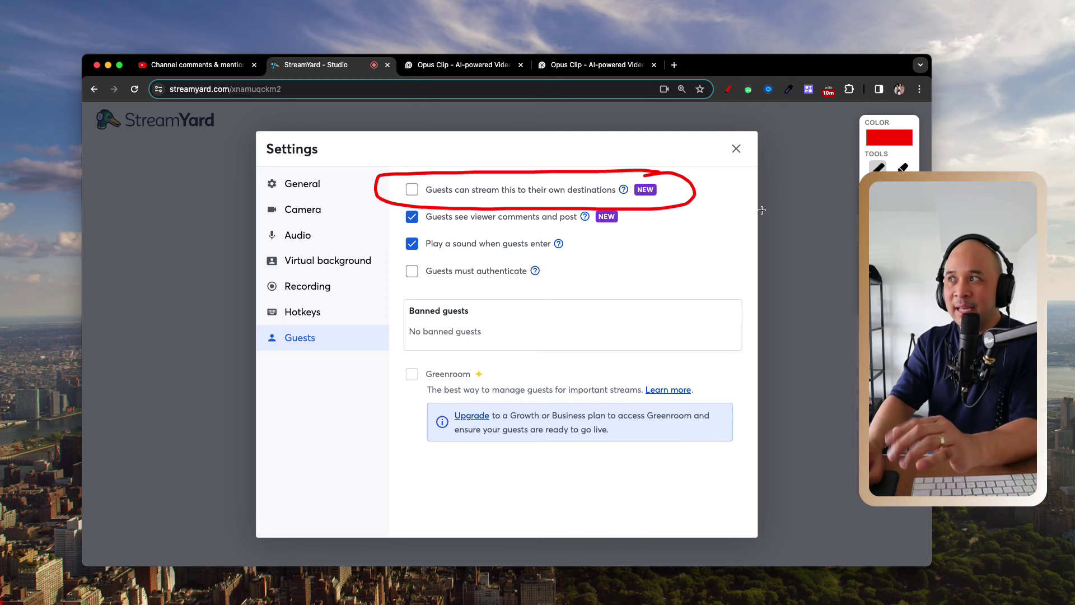
# - Back in YouTube Studio comments, underline the commenter's handle and posting date in red
pyautogui.click(223, 74)
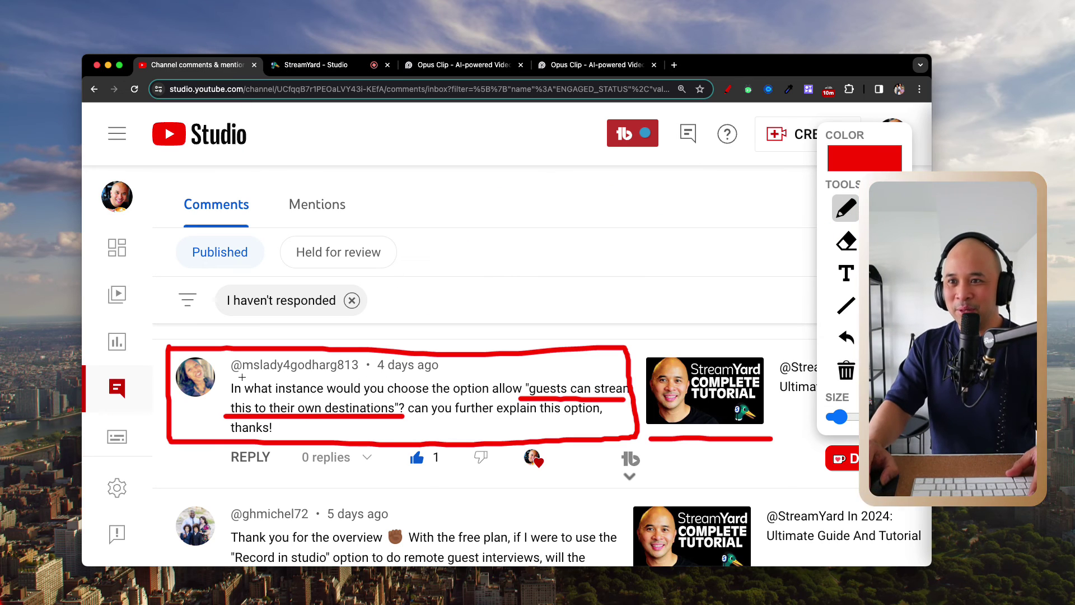
pyautogui.moveTo(229, 374); pyautogui.dragTo(395, 374)
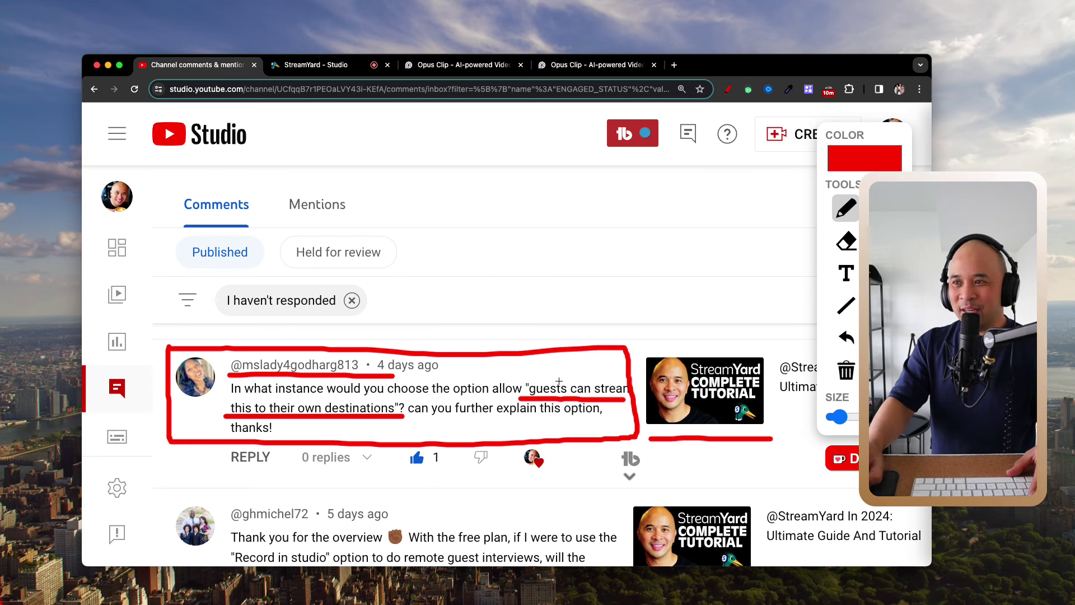